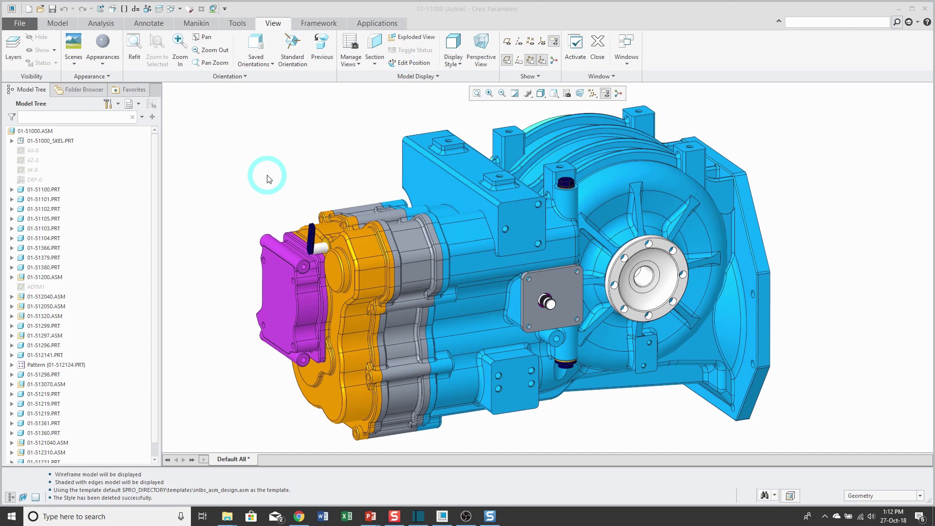
Preview the Shading, No Hidden and Hidden Line styles, then switch the gearbox to Wireframe.
left_click(540, 94)
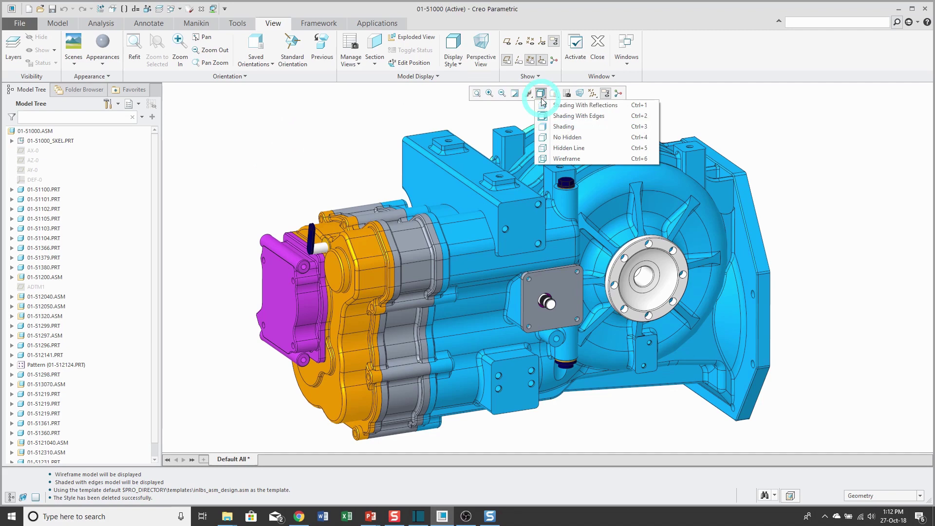
left_click(557, 128)
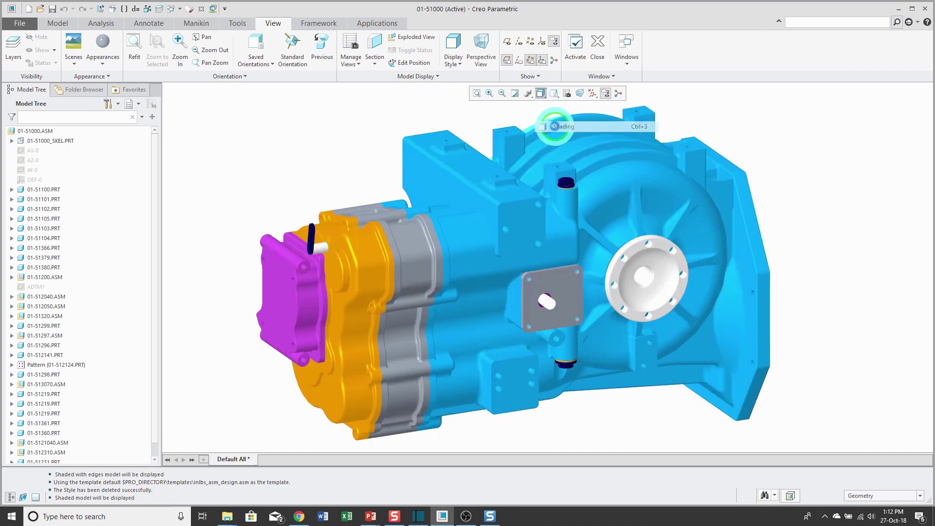
left_click(541, 94)
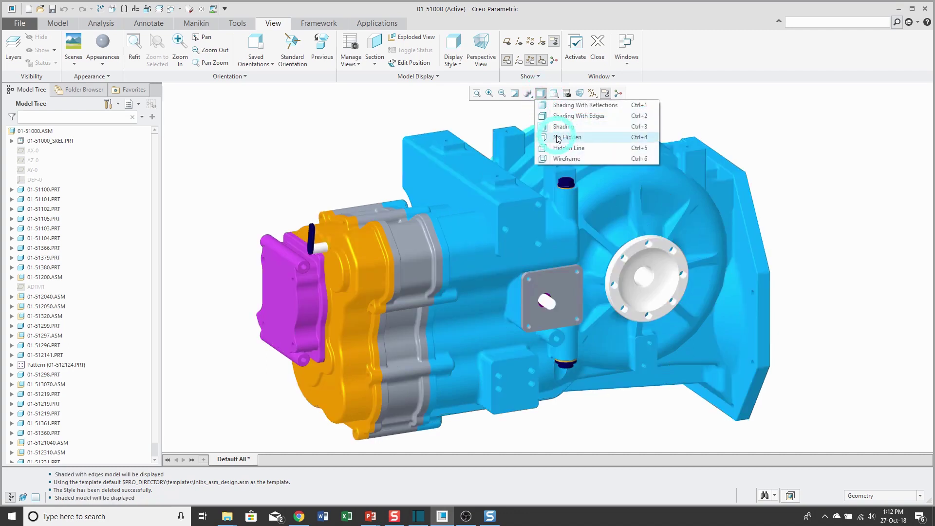
left_click(559, 138)
left_click(543, 95)
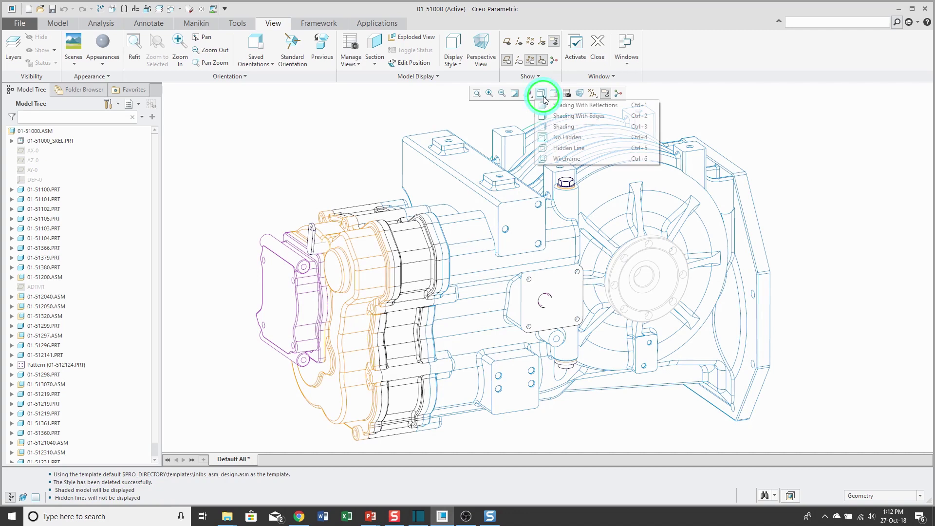
left_click(555, 147)
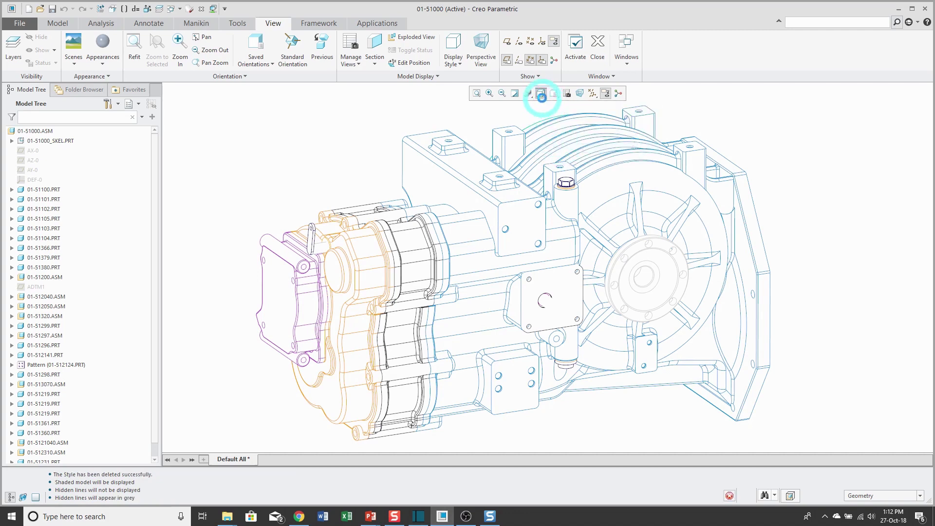
left_click(540, 94)
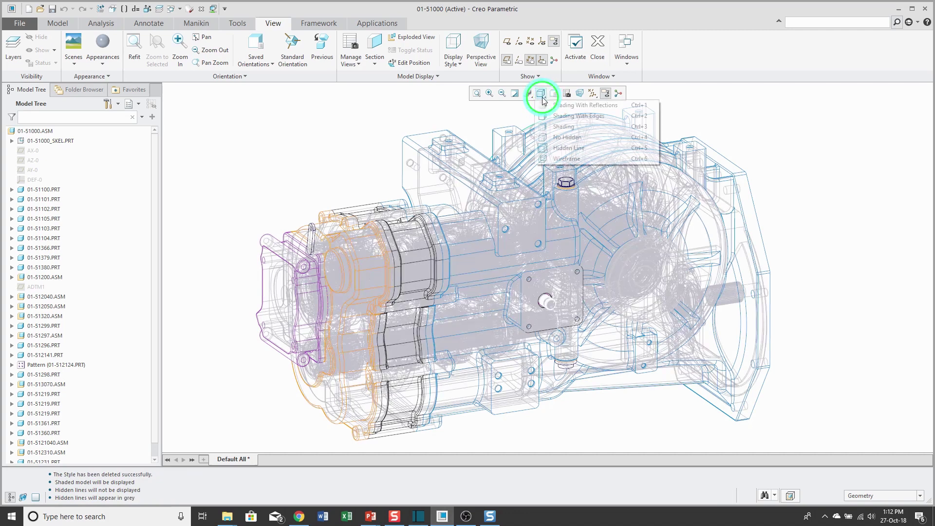
left_click(560, 157)
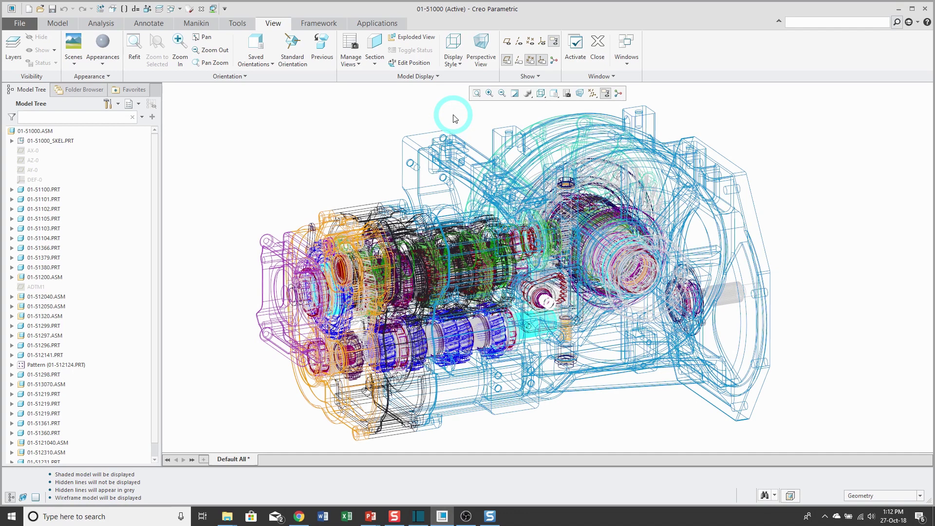
left_click(541, 94)
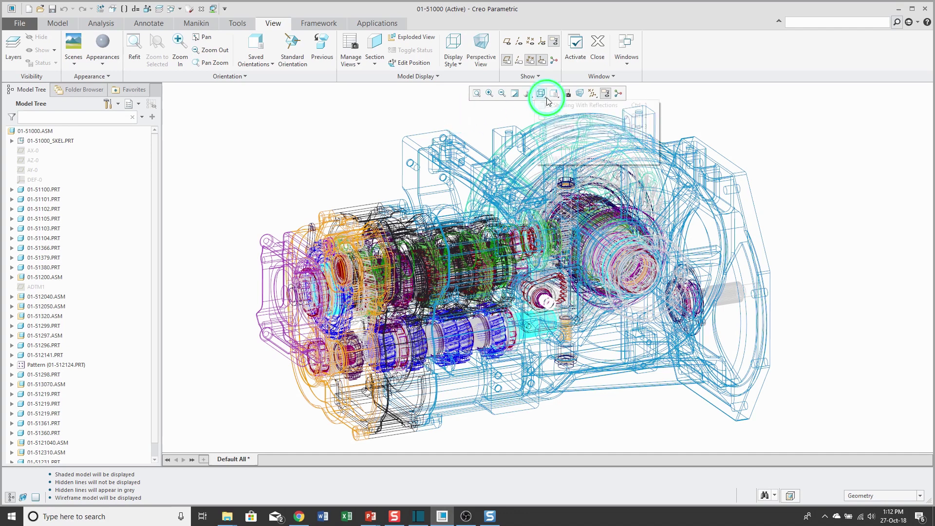
Switch the gearbox display style to Shading With Edges.
left_click(560, 116)
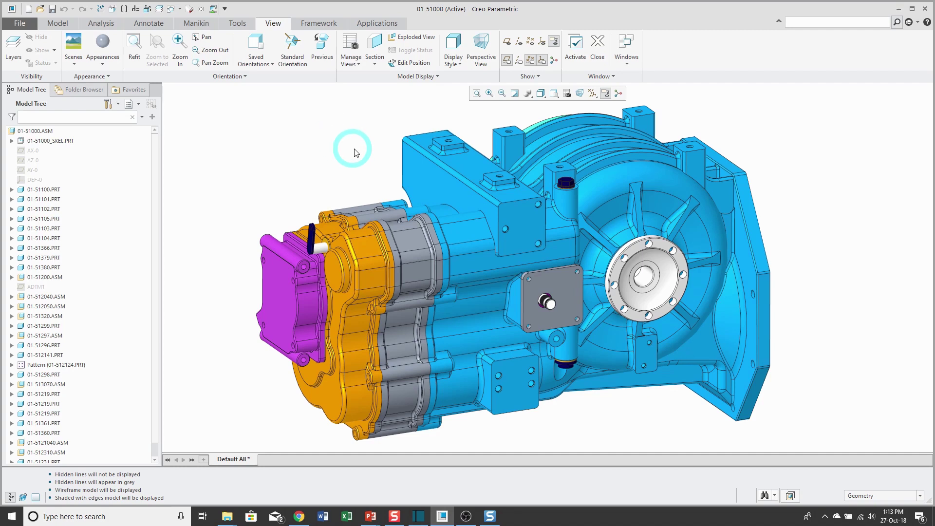
Give the orange, grey and blue housing parts the No Hidden component display style.
left_click(364, 244)
left_click(406, 241, "ctrl")
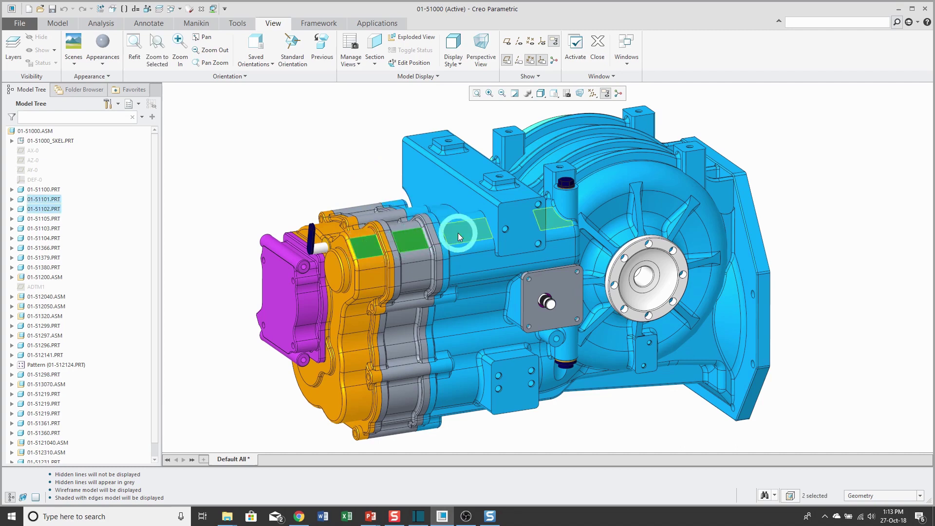
left_click(458, 234, "ctrl")
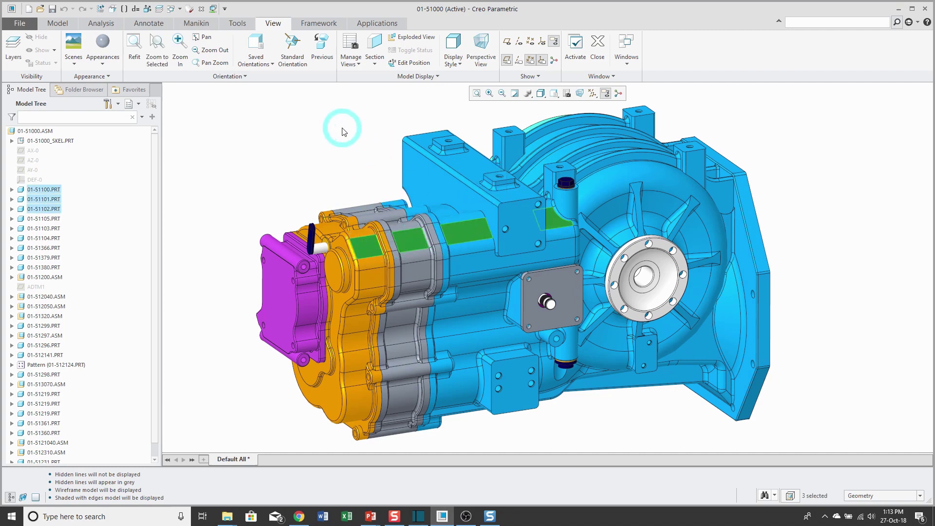
left_click(423, 77)
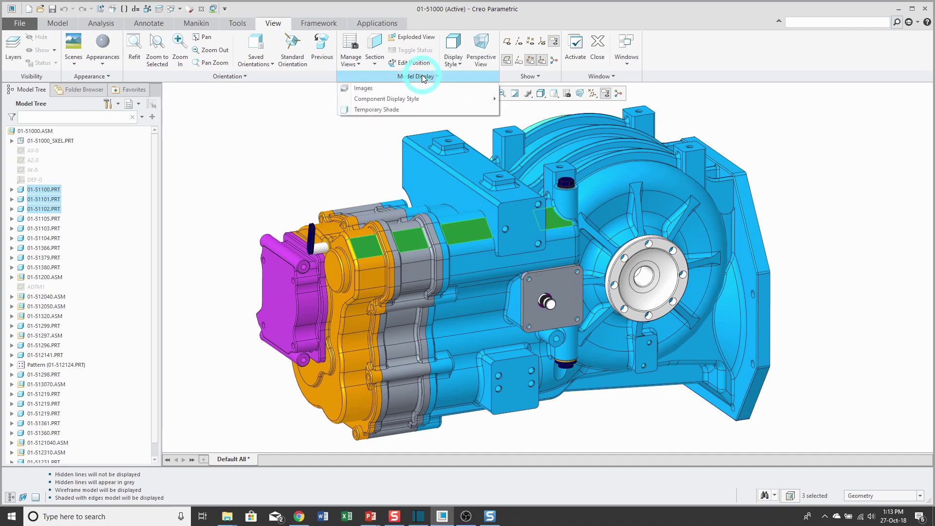
mouse_move(421, 100)
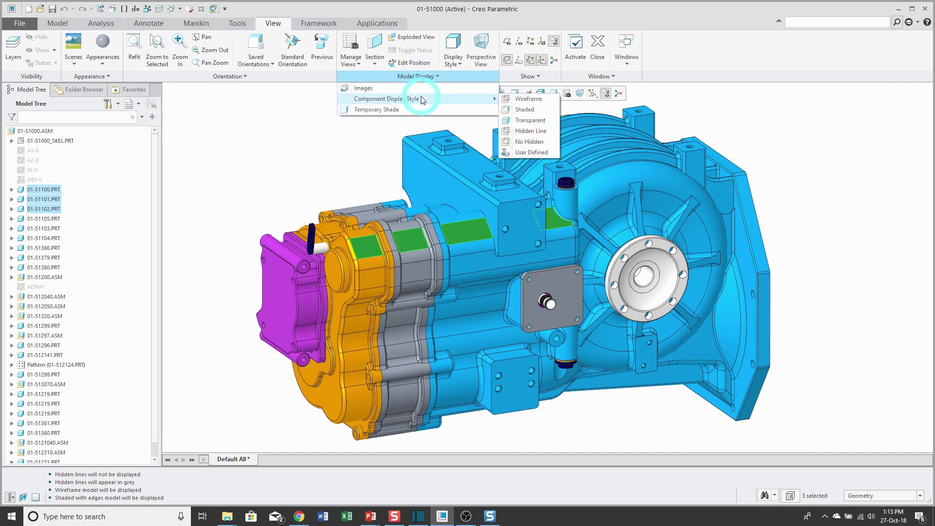
left_click(537, 144)
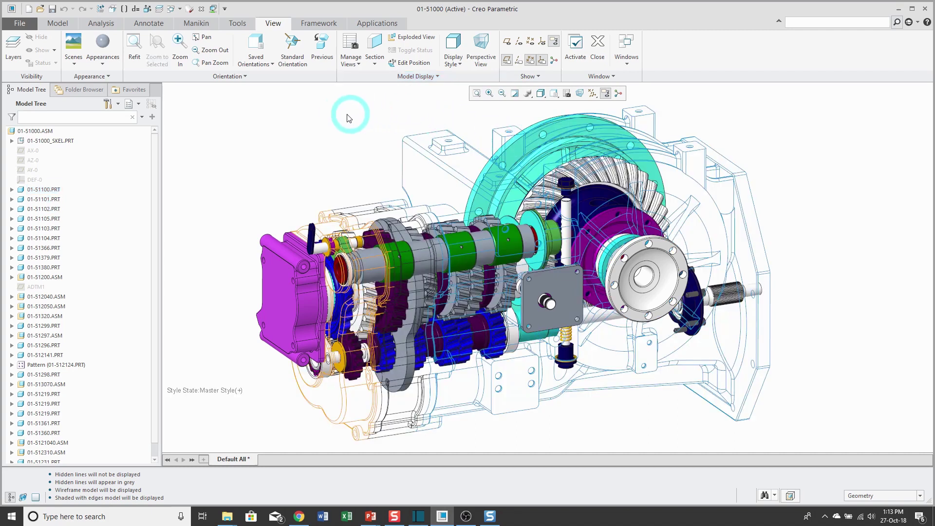
Set the magenta cover and grey plate to Wireframe component display style.
left_click(279, 304)
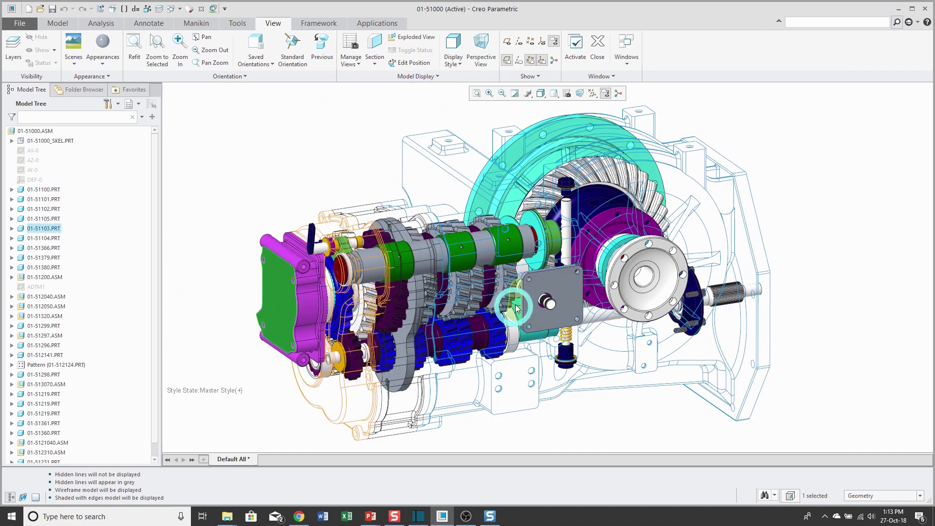
left_click(568, 287, "ctrl")
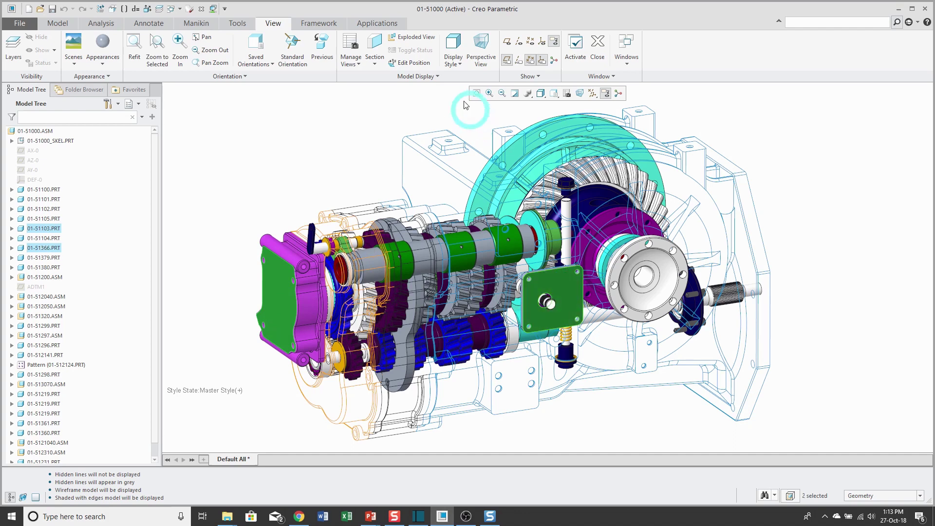
left_click(434, 77)
left_click(433, 98)
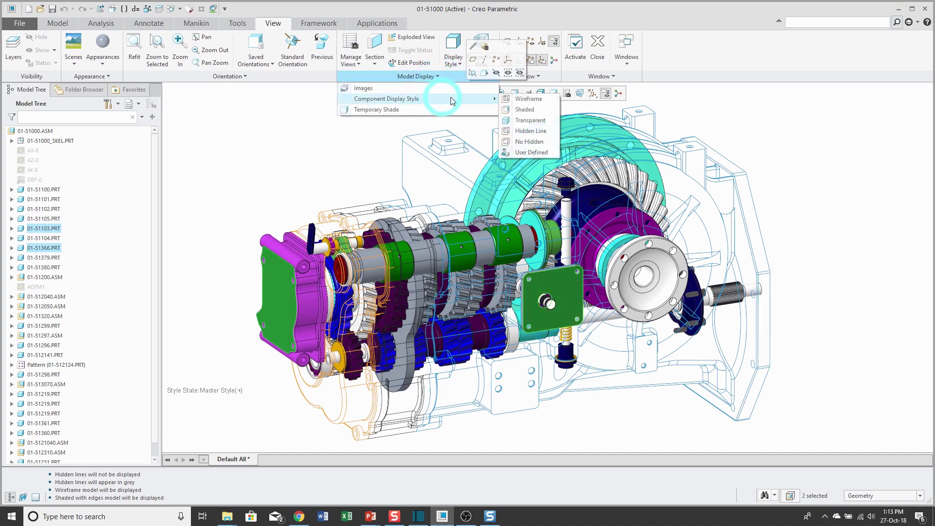
left_click(522, 100)
left_click(325, 162)
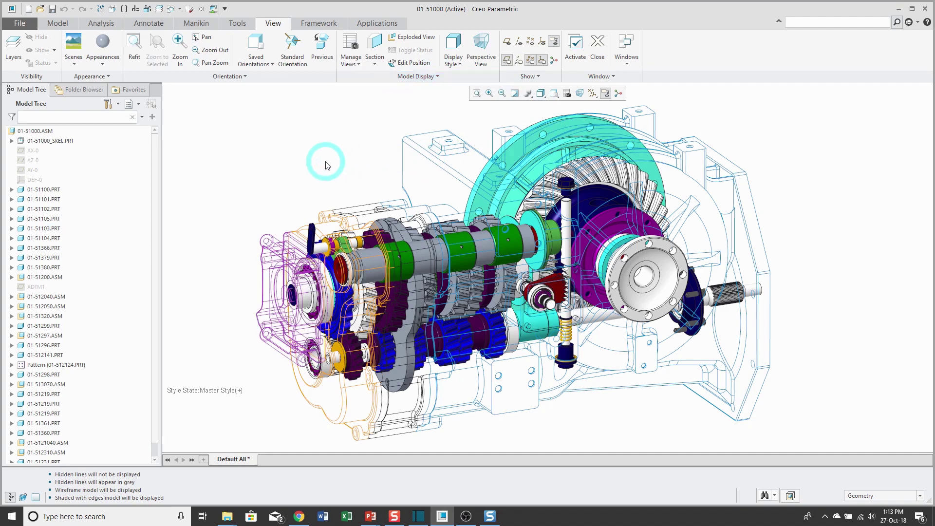
left_click(641, 305)
Make flange 01-51265.PRT and the part behind it Transparent, then recentre the view.
mouse_move(640, 305)
middle_mouse_down()
mouse_move(707, 271)
mouse_move(766, 271)
mouse_move(741, 278)
middle_mouse_up()
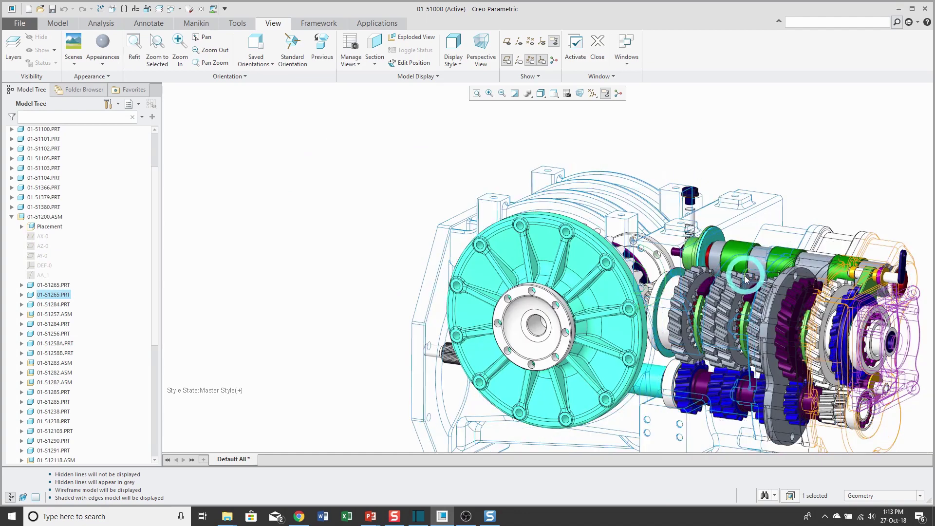
left_click(606, 297, "ctrl")
left_click(437, 76)
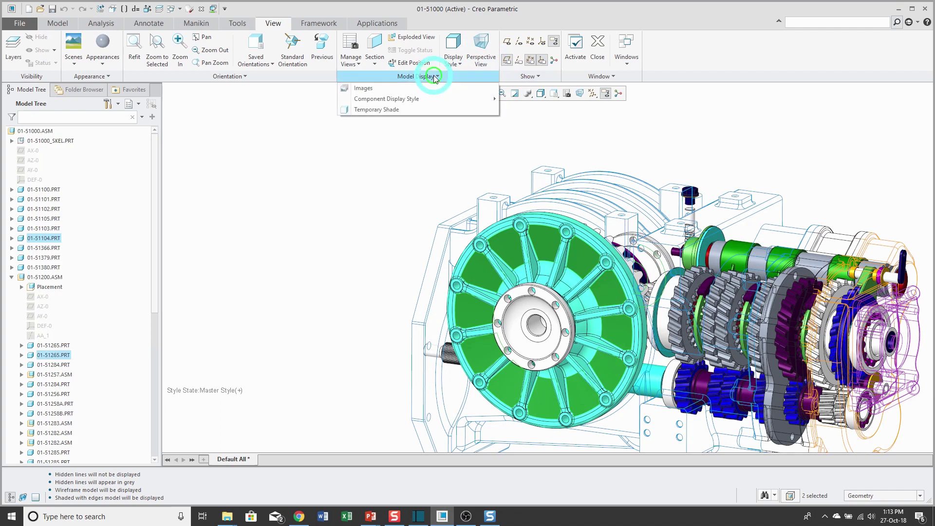
mouse_move(428, 99)
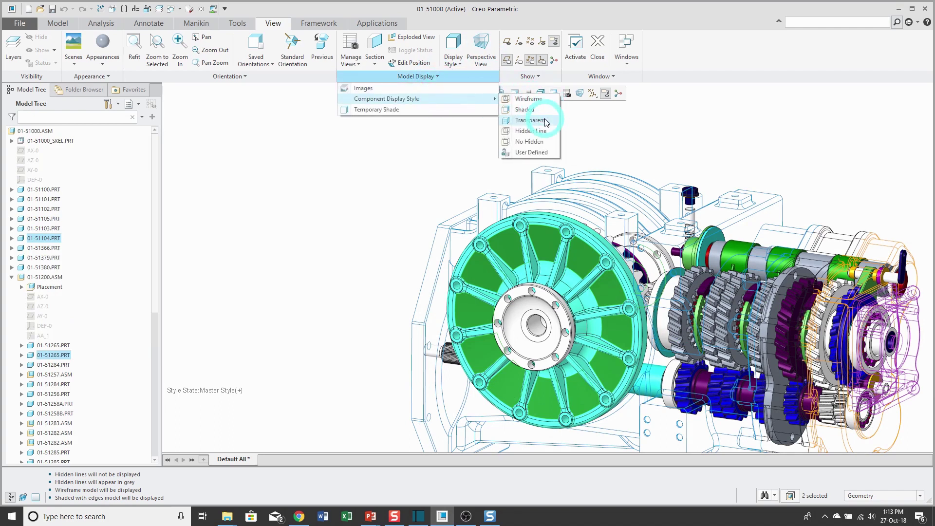
left_click(528, 120)
scroll(384, 163, "down", 2)
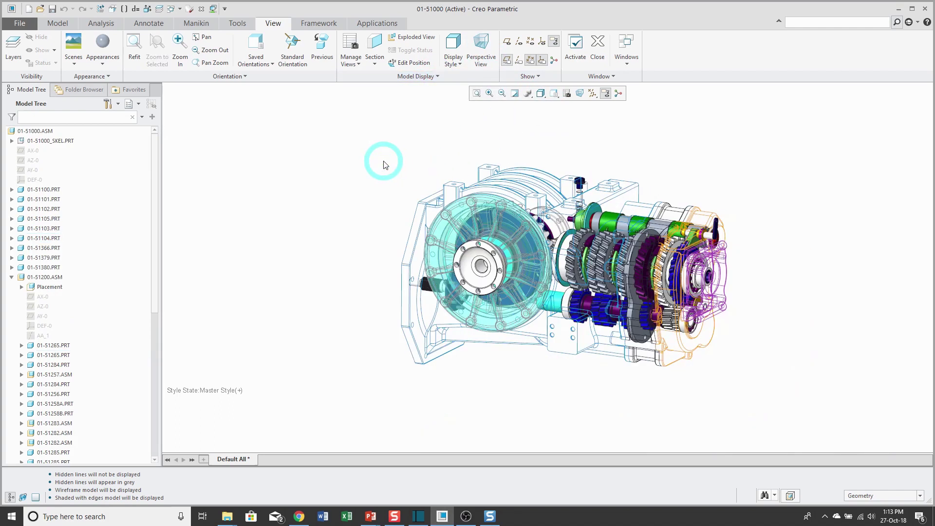
middle_click_drag(406, 244, 351, 220, "shift")
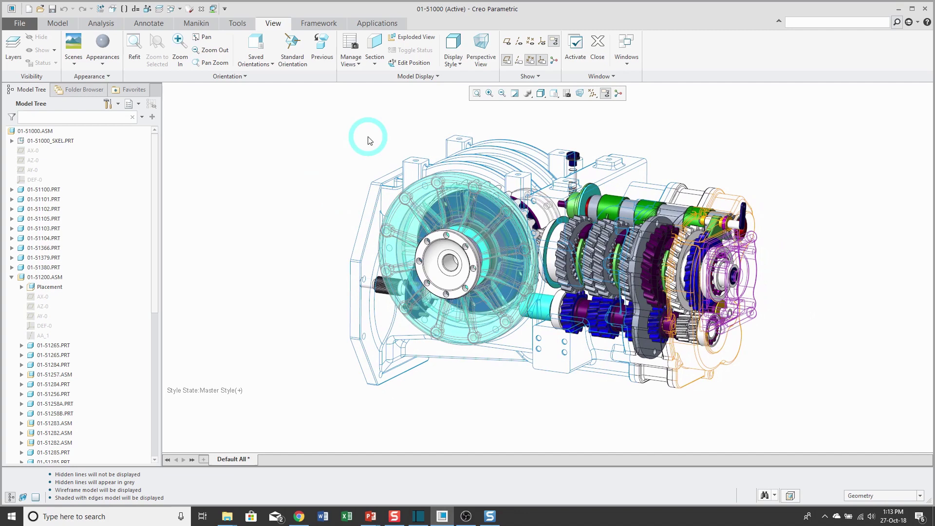
scroll(752, 214, "up", 1)
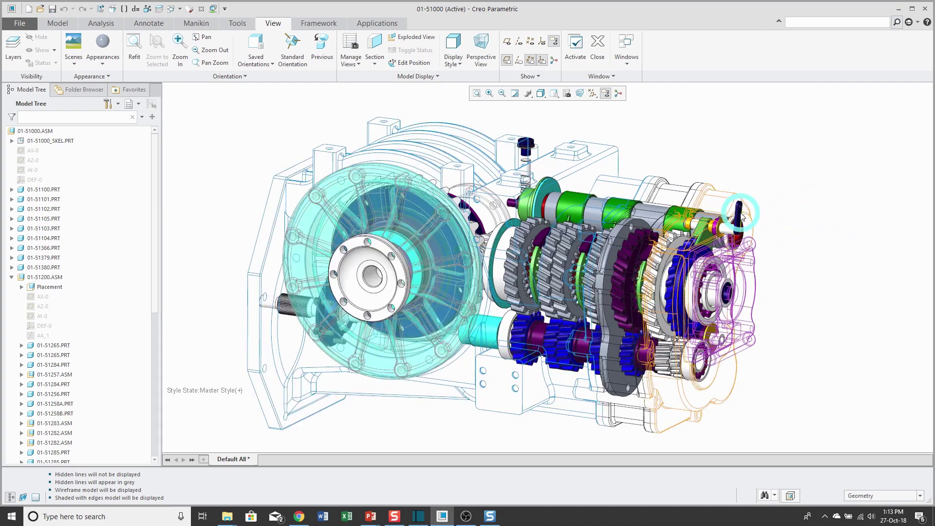
left_click(739, 215)
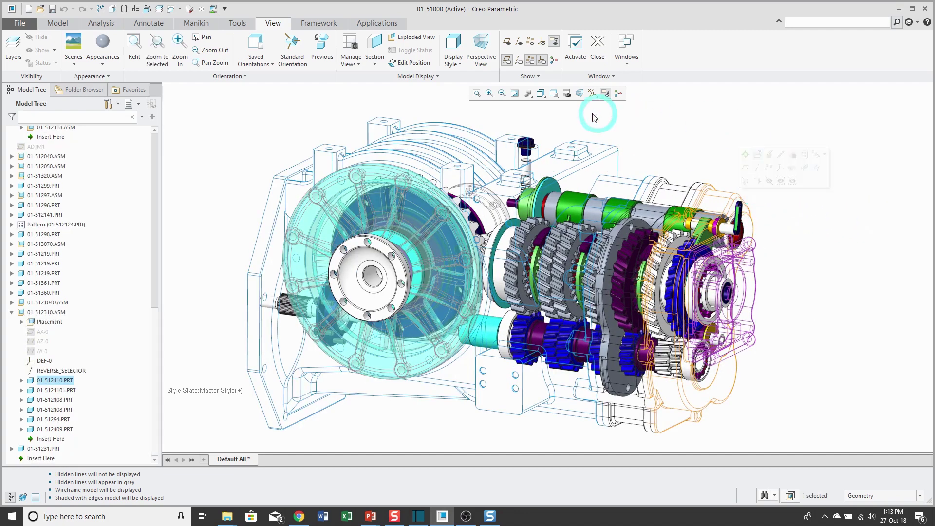
left_click(428, 76)
mouse_move(427, 100)
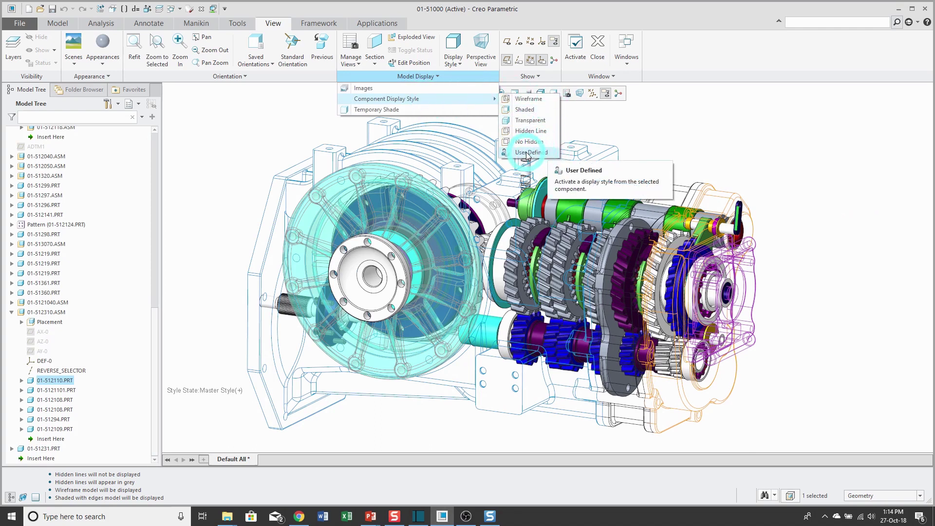
left_click(675, 139)
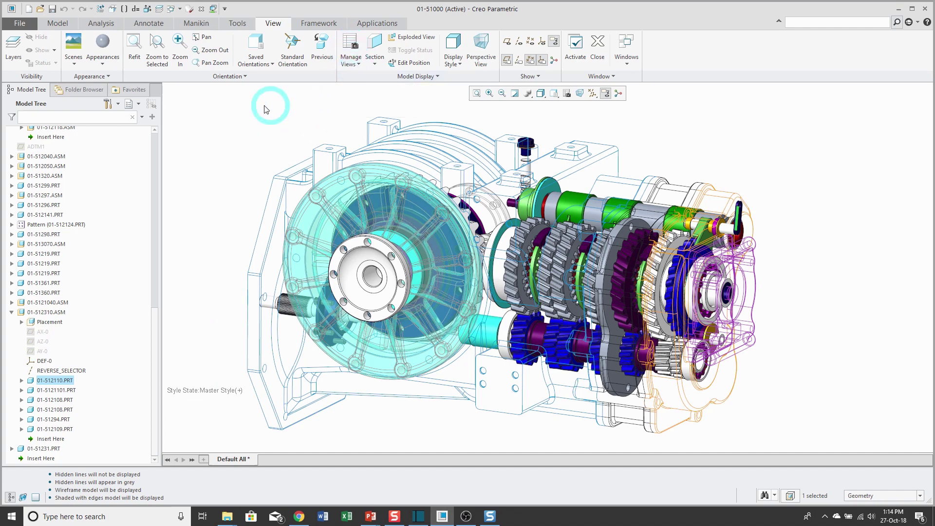
Switch the ribbon to the Model tab.
left_click(55, 25)
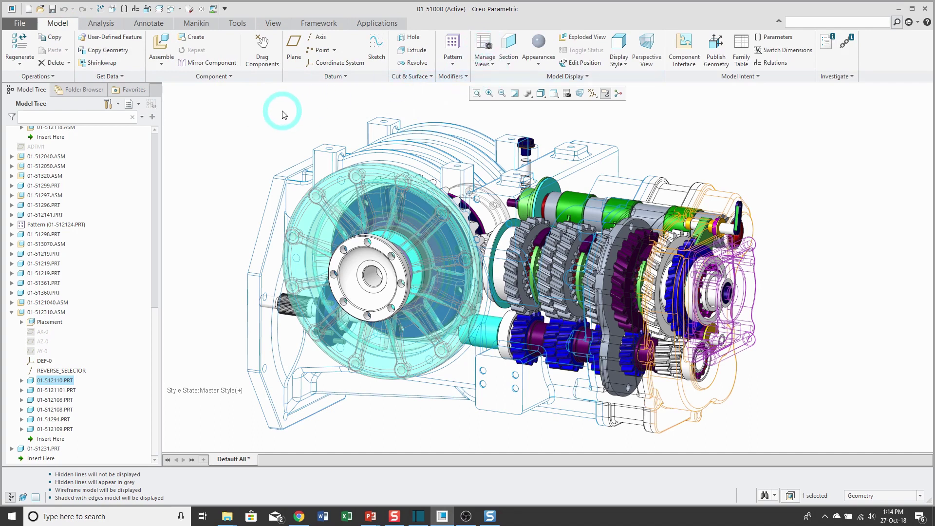
Save the modified Master Style in View Manager as the new style Style0001.
left_click(567, 97)
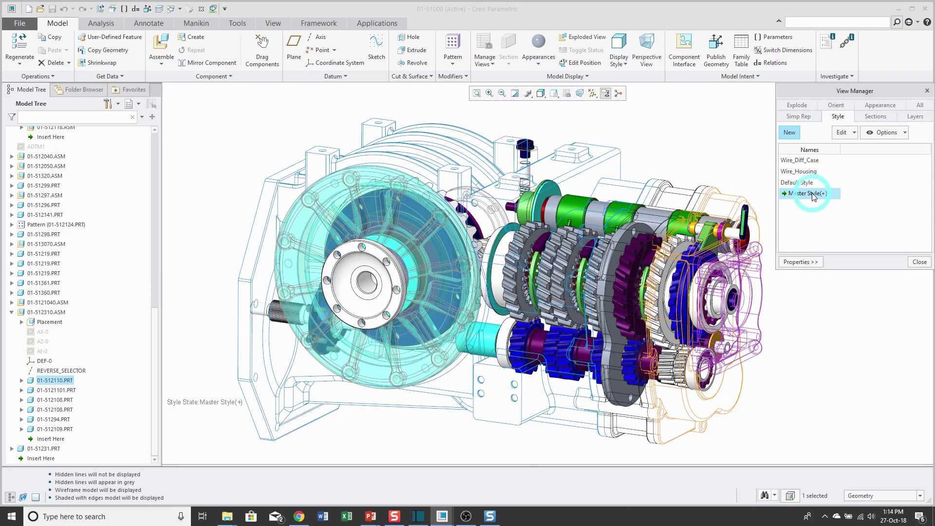
right_click(812, 196)
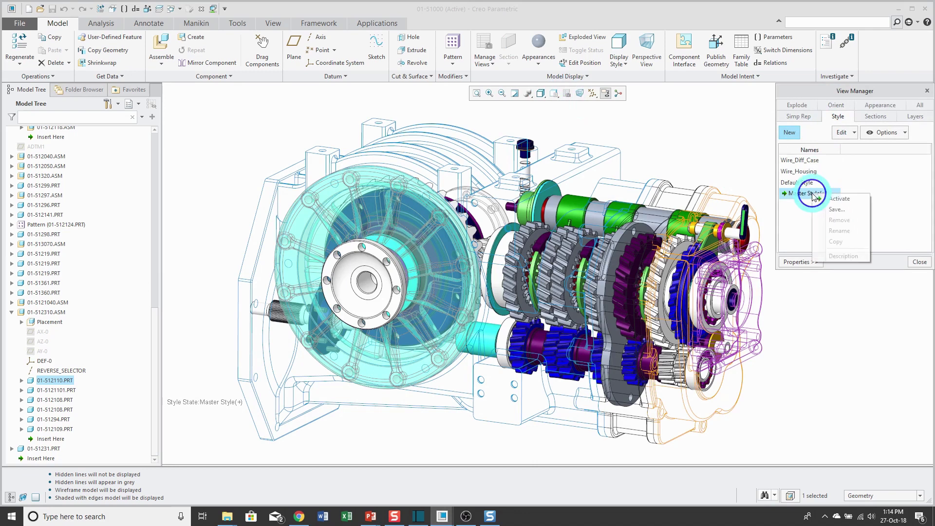
left_click(834, 209)
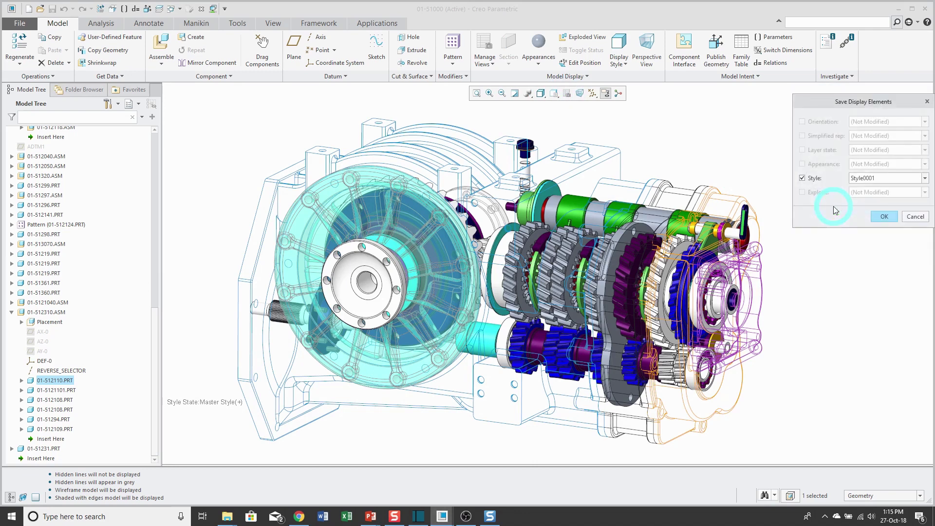
left_click(884, 217)
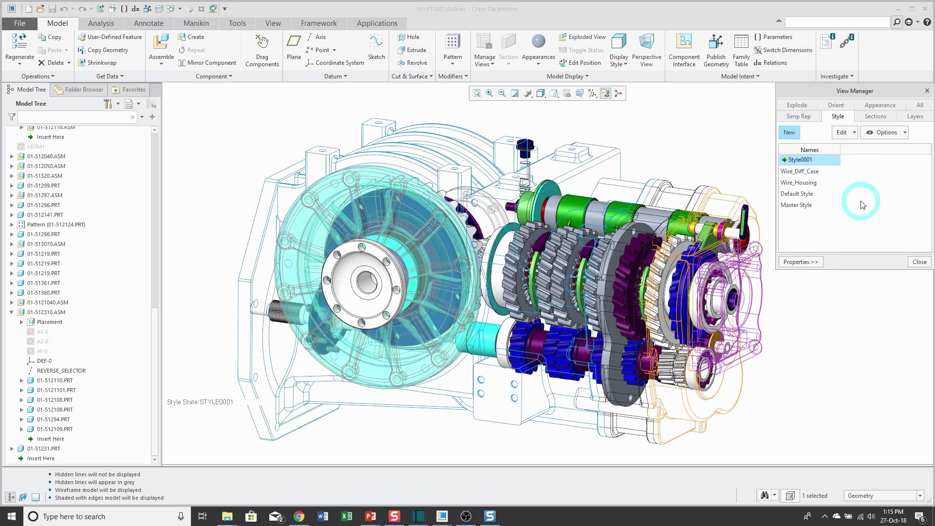
double_click(808, 183)
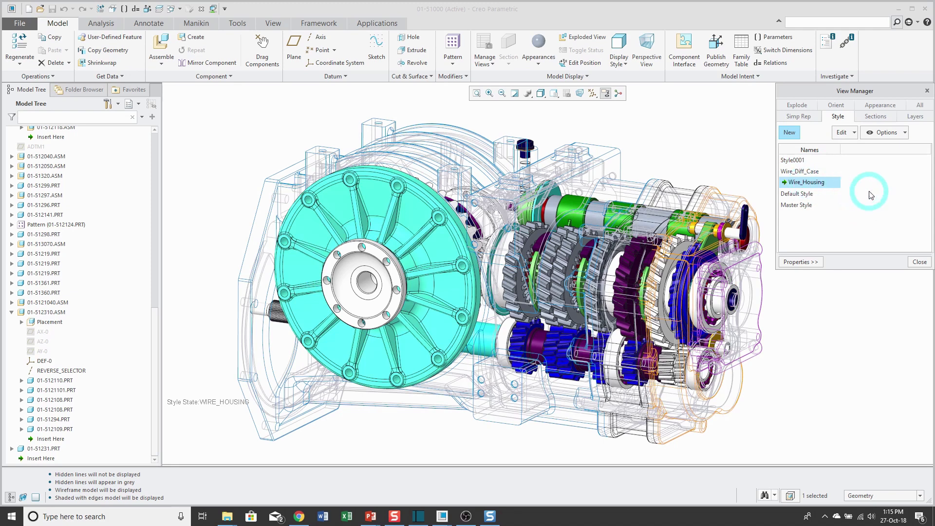
double_click(805, 204)
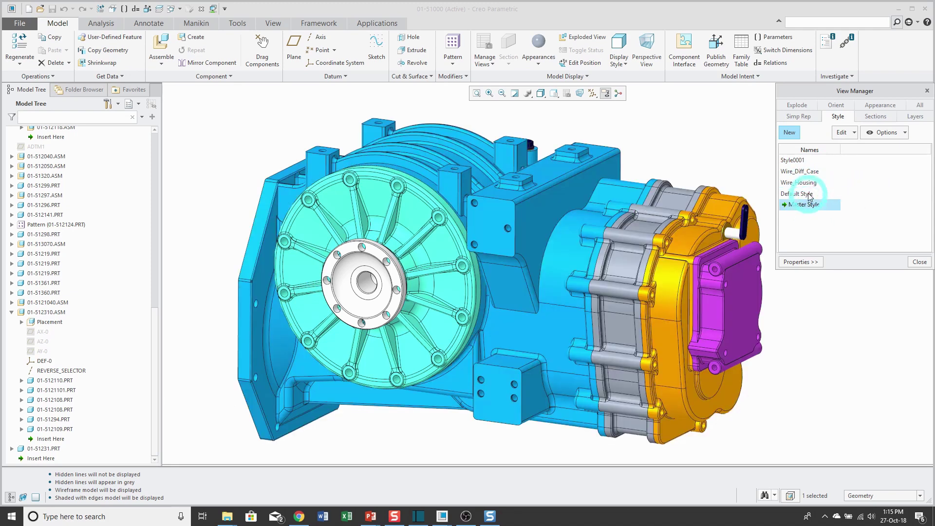
left_click(793, 160)
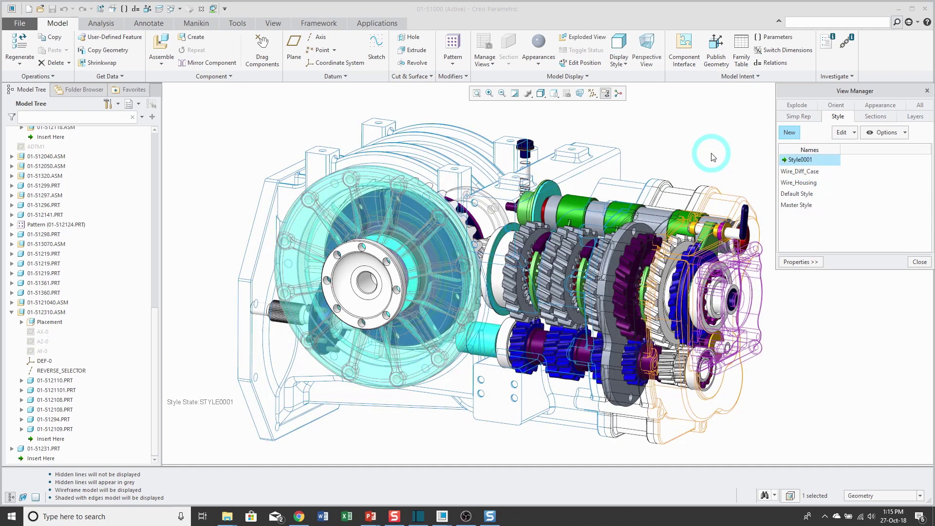